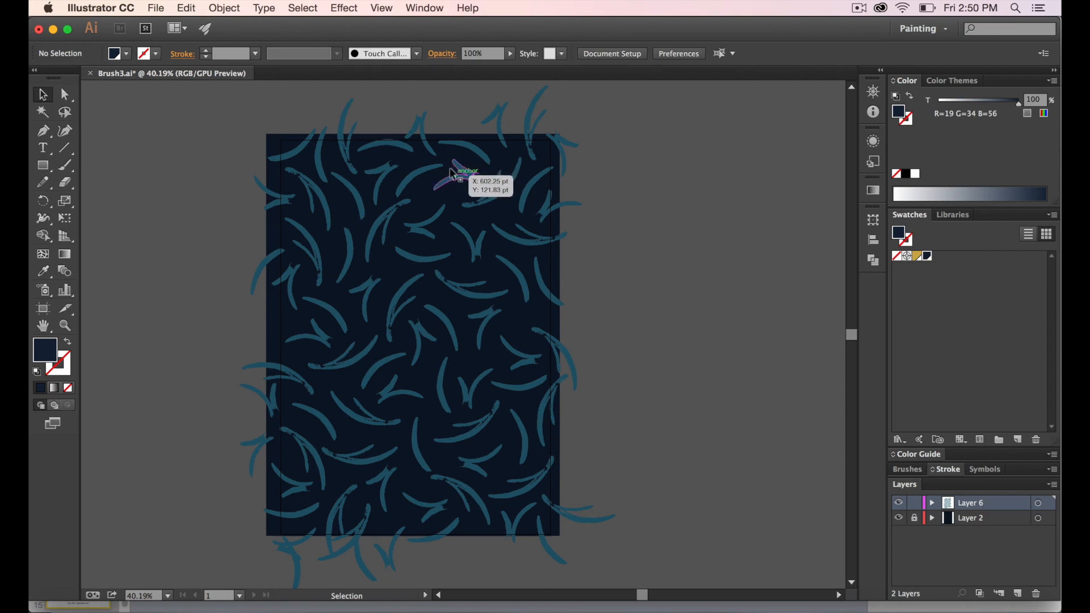
- Hide and show Layer 2 and then Layer 6 to check which artwork each layer holds
left_click(898, 518)
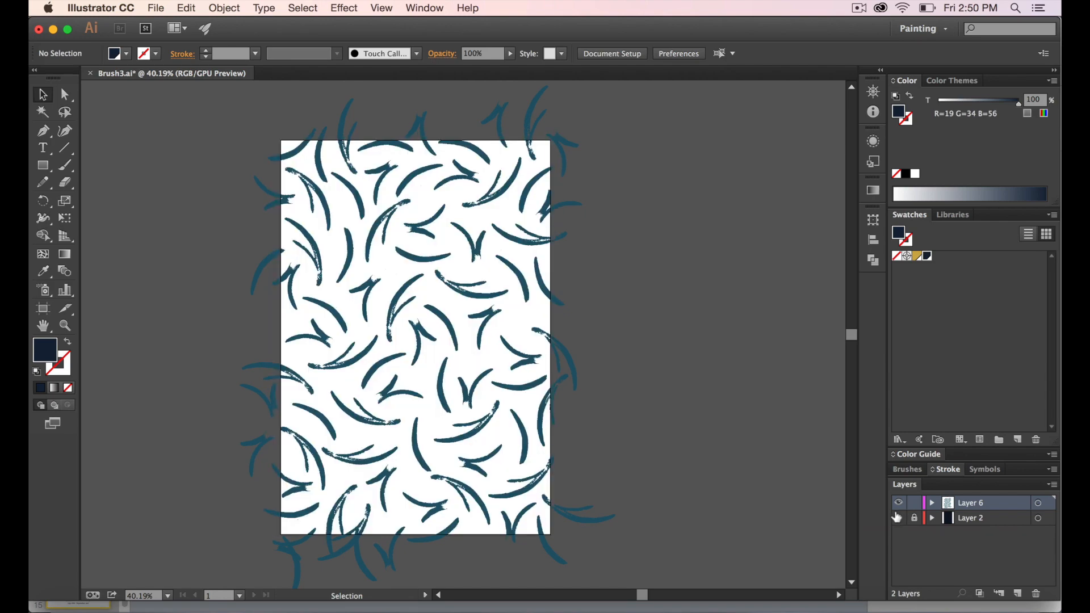
left_click(898, 517)
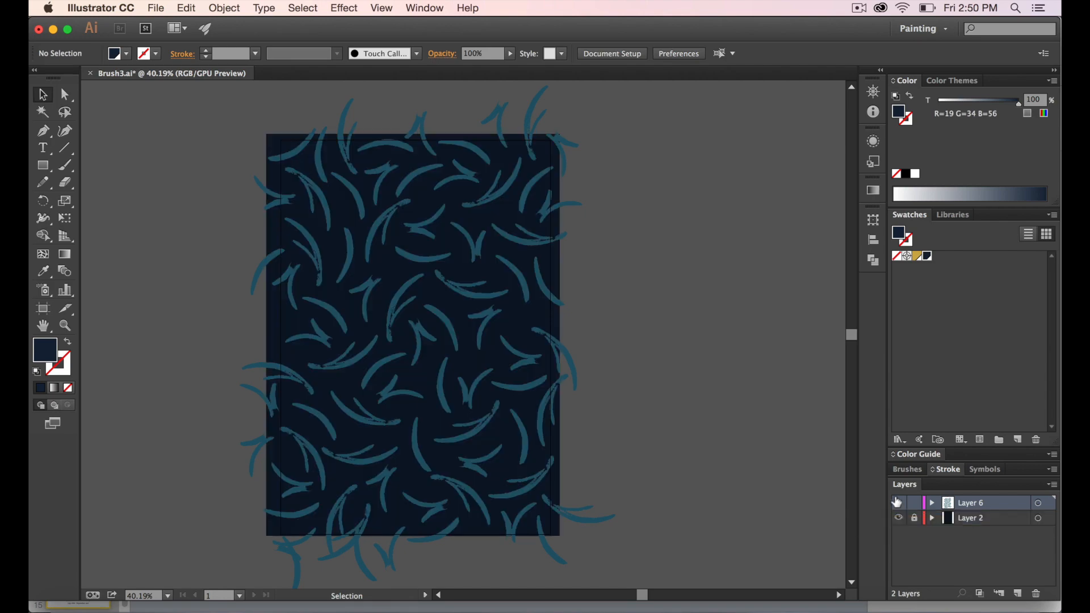
left_click(897, 502)
left_click(897, 503)
- Create a new layer directly above Layer 2 and copy all of Layer 6's brush strokes onto it
left_click(1038, 503)
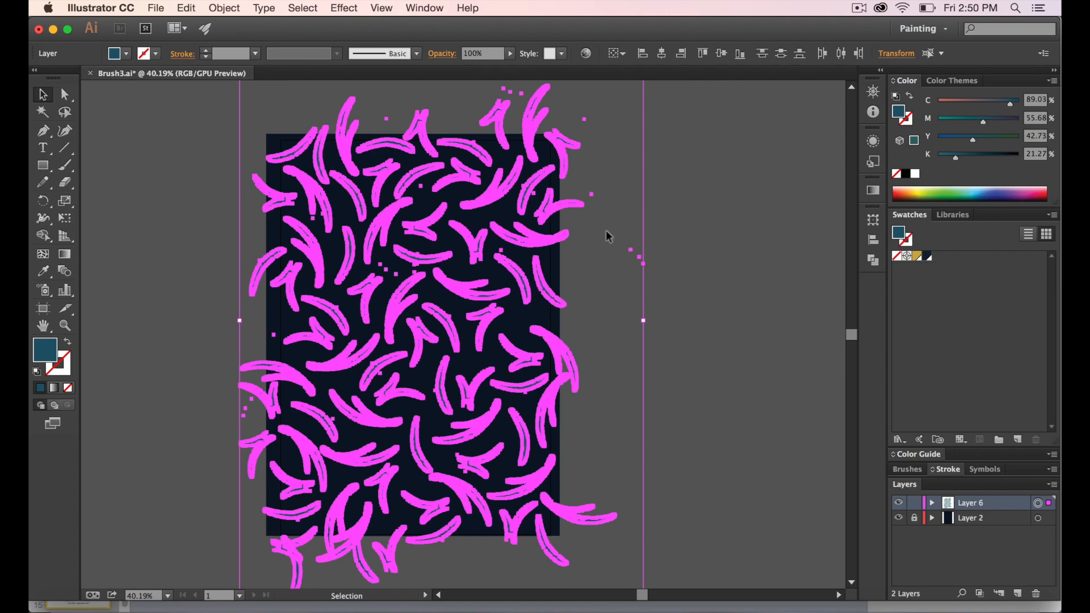
key("super+a")
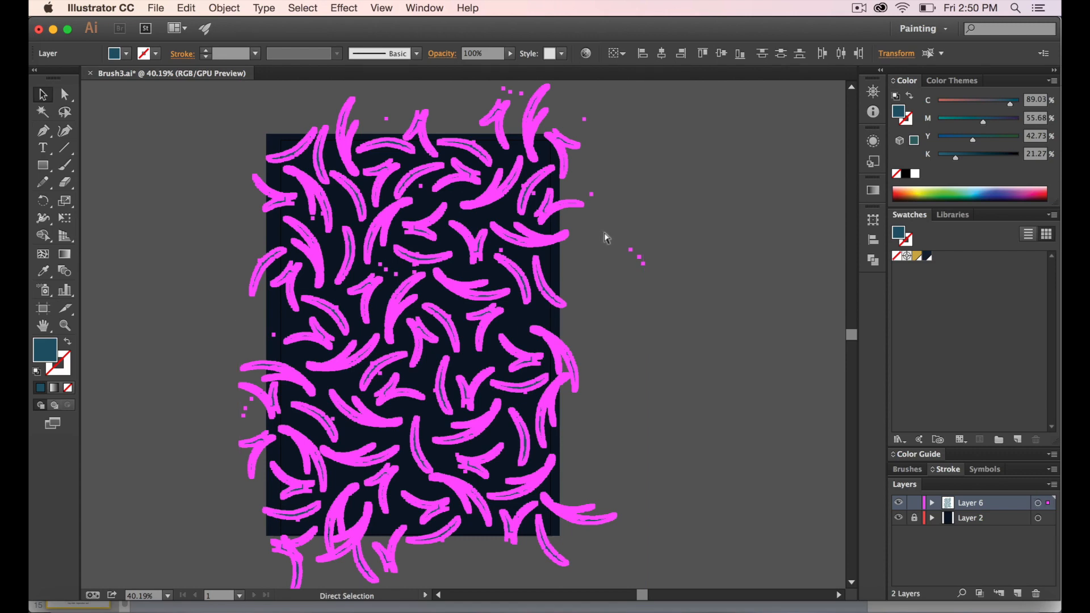
left_click(993, 520)
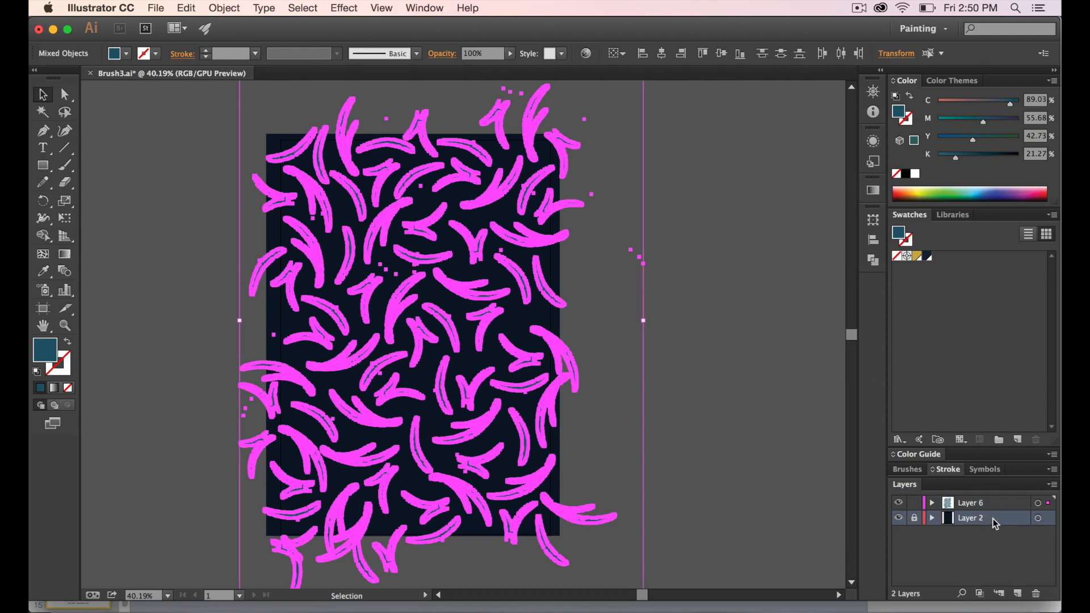
left_click(1018, 593)
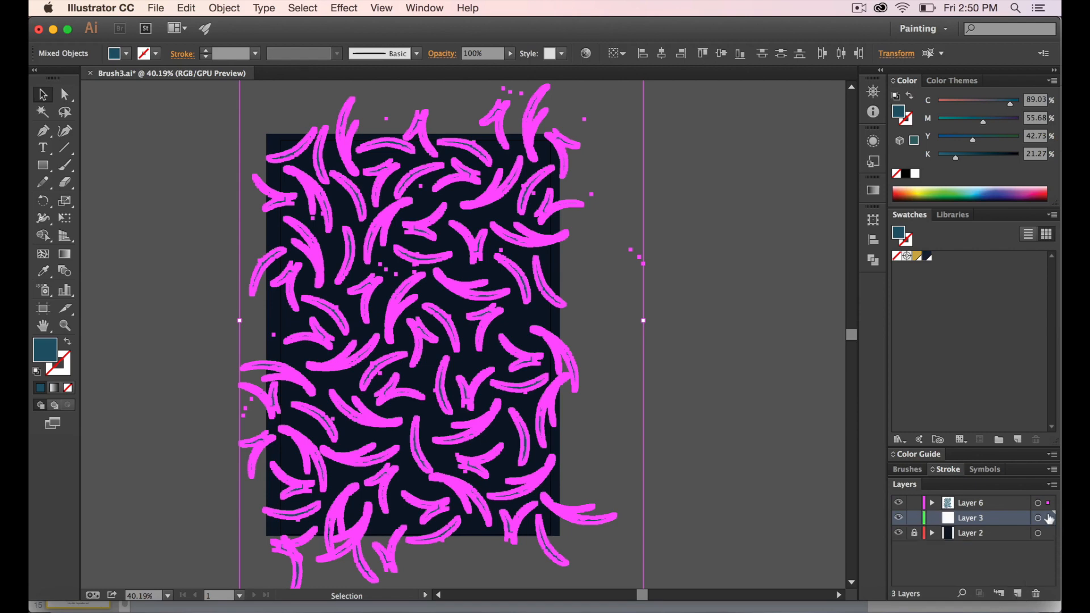
left_click_drag(1047, 505, 1054, 518)
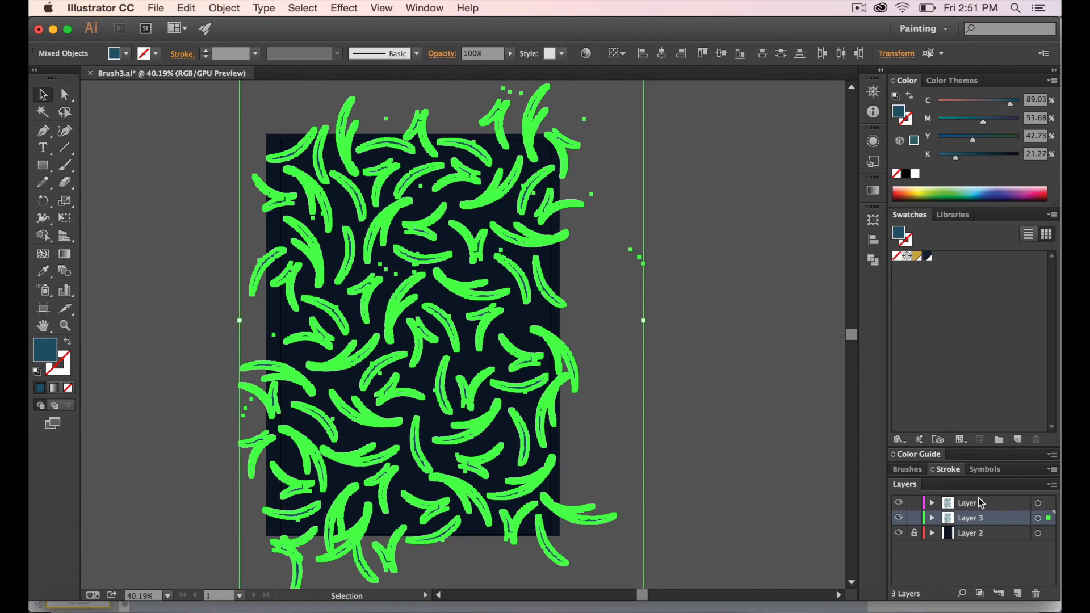
- Rotate the copied strokes on Layer 3 by 180° and move them back over the dark background
key("r")
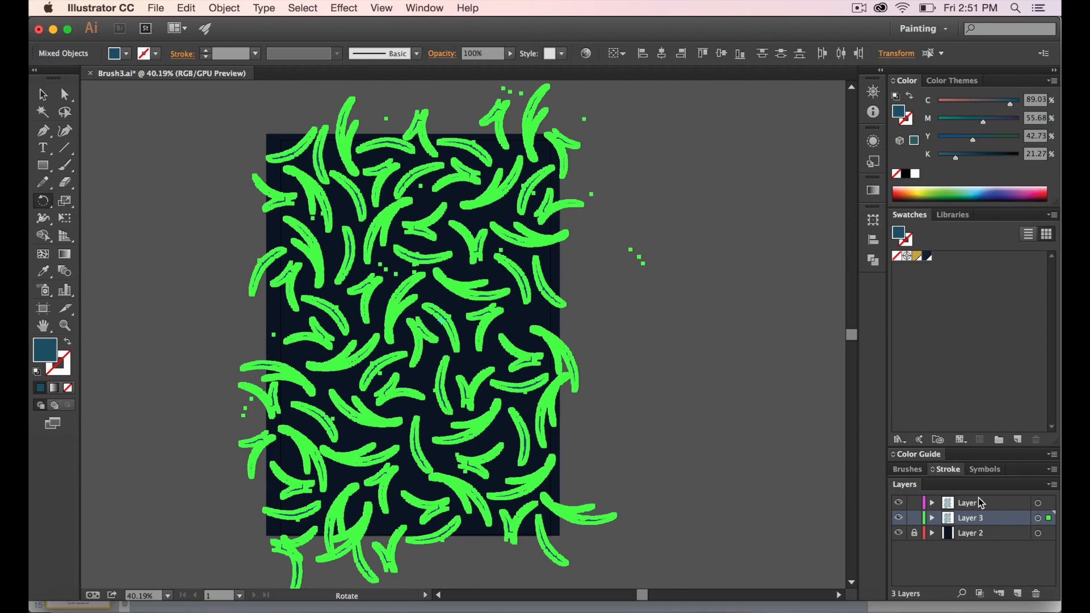
key("Return")
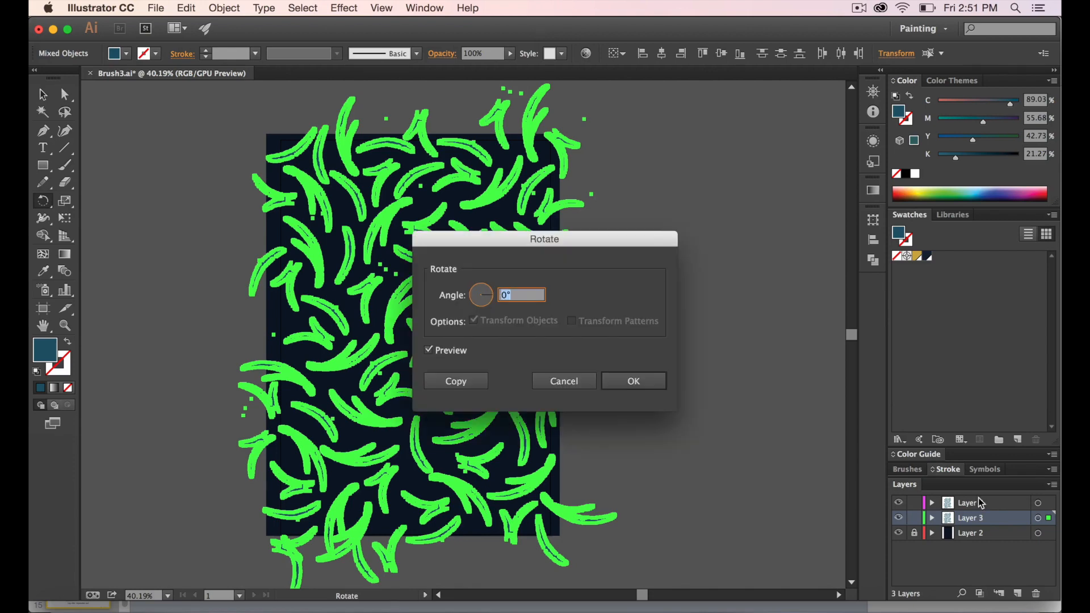
type("180")
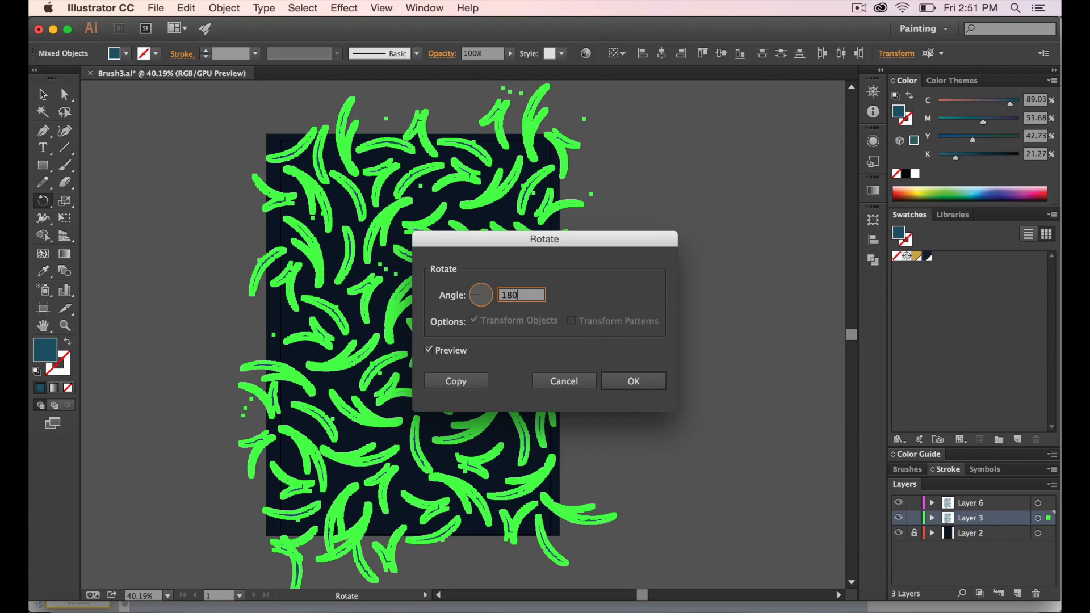
left_click(634, 382)
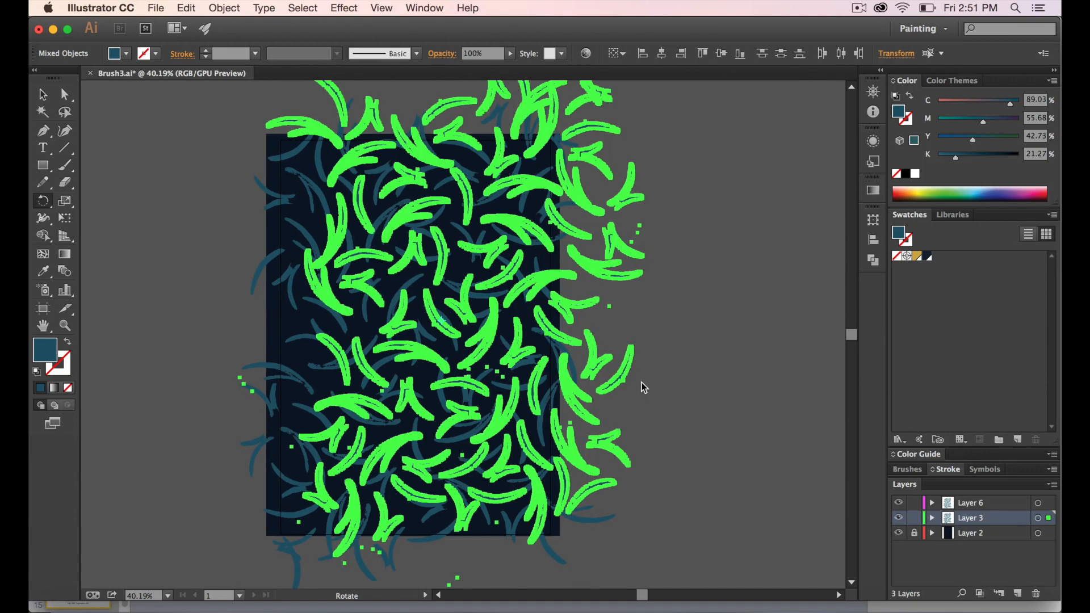
key("v")
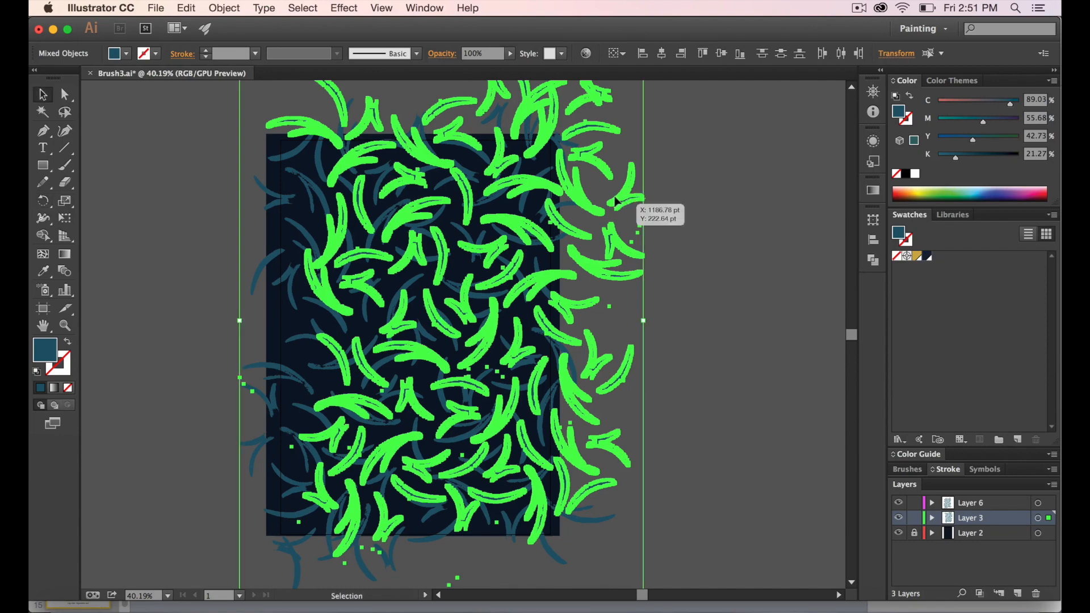
left_click_drag(611, 203, 571, 223)
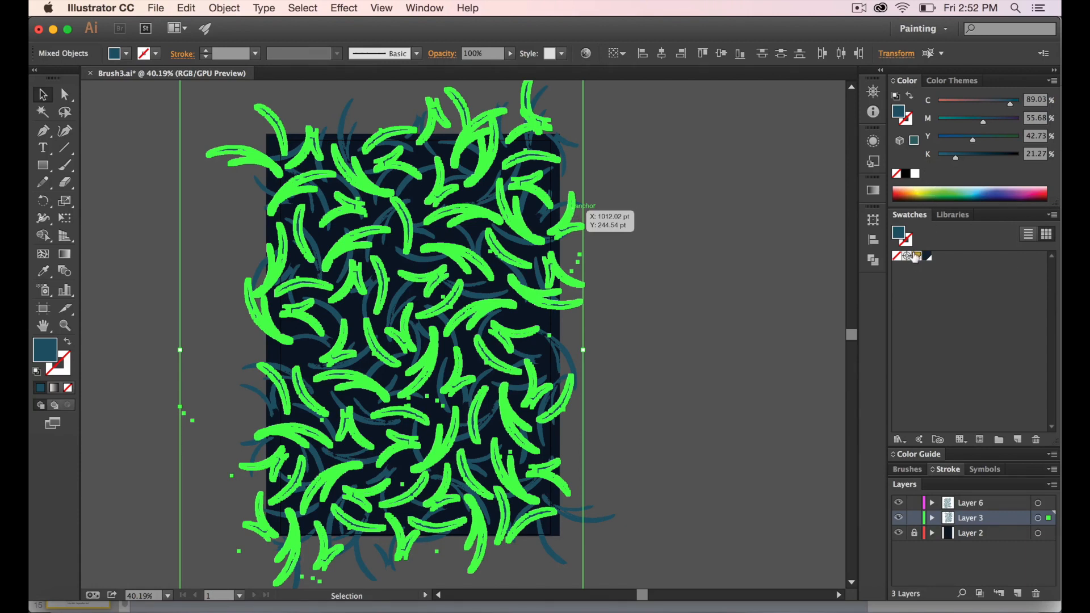
- Fill Layer 3's strokes with the gold swatch (C=20 M=28 Y=84 K=0) and enlarge them proportionally to about 1.3 times their size
left_click(917, 256)
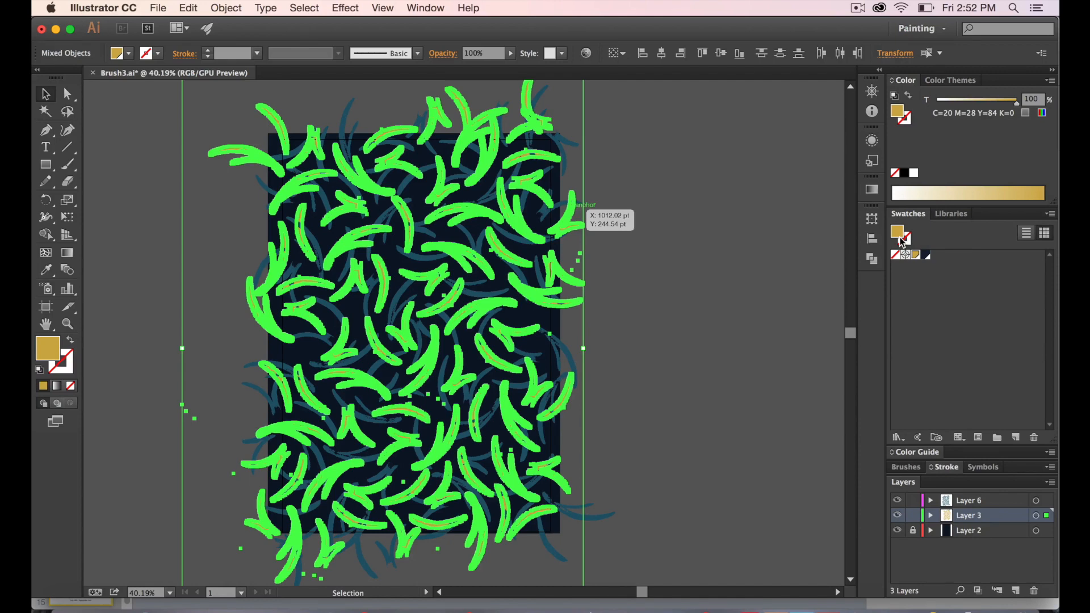
key("super+minus")
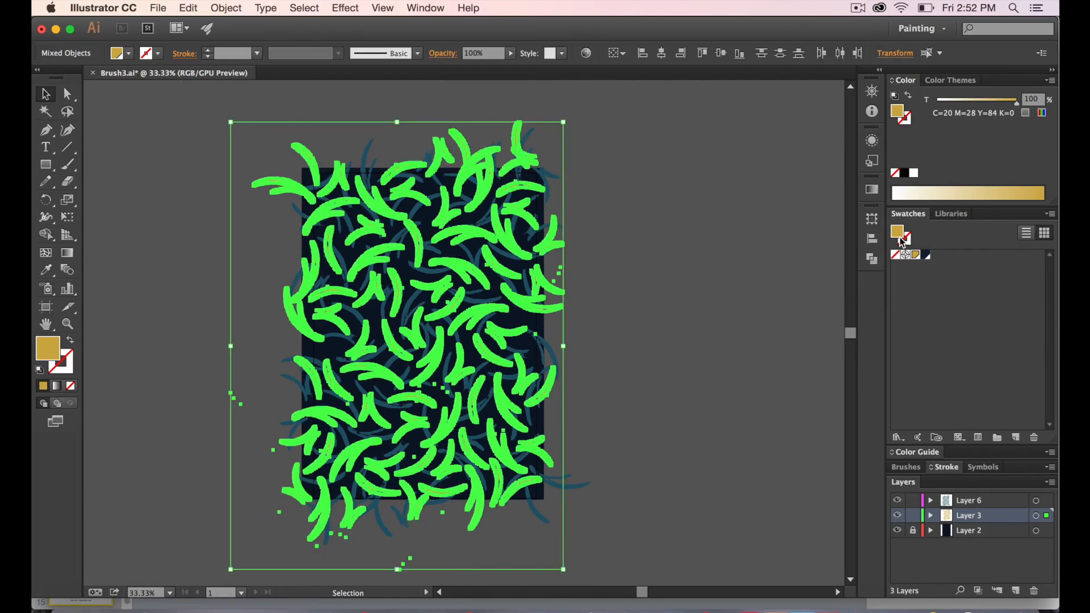
key("super+minus")
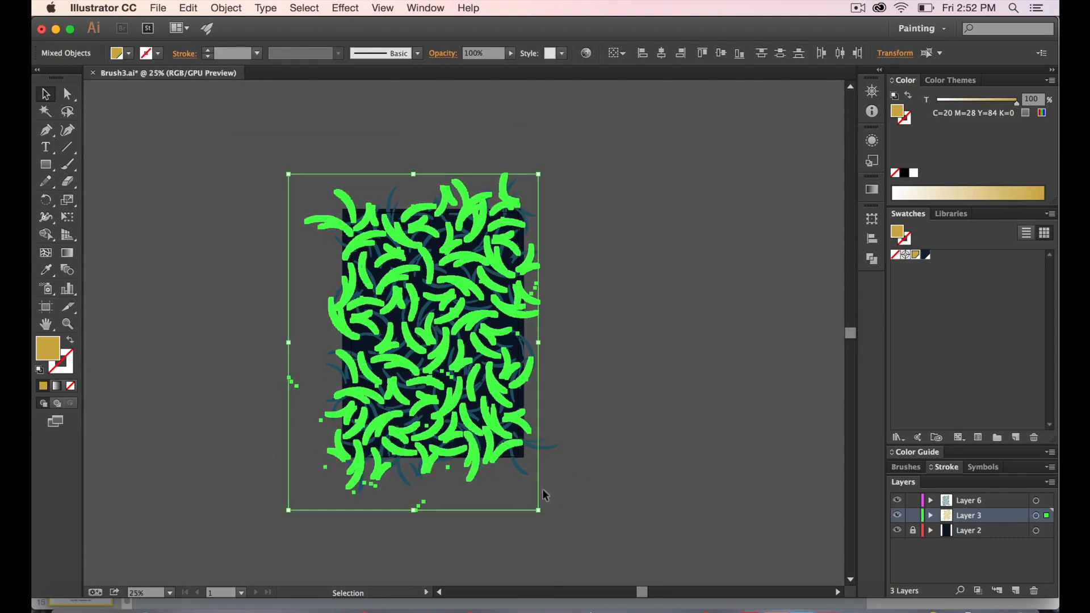
left_click_drag(534, 507, 585, 572)
left_click_drag(285, 169, 235, 125)
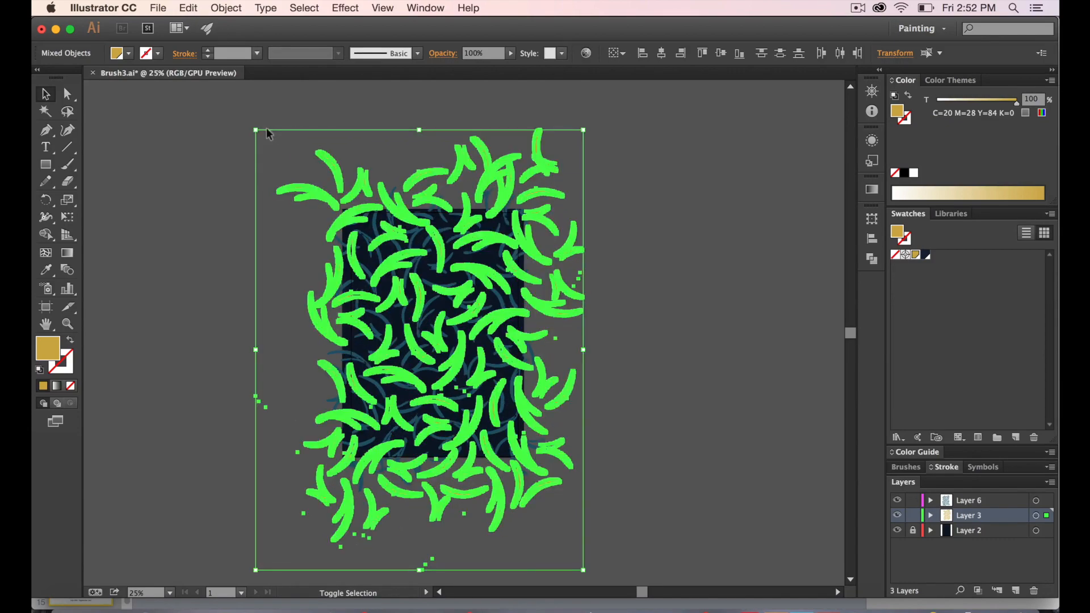
left_click(599, 337)
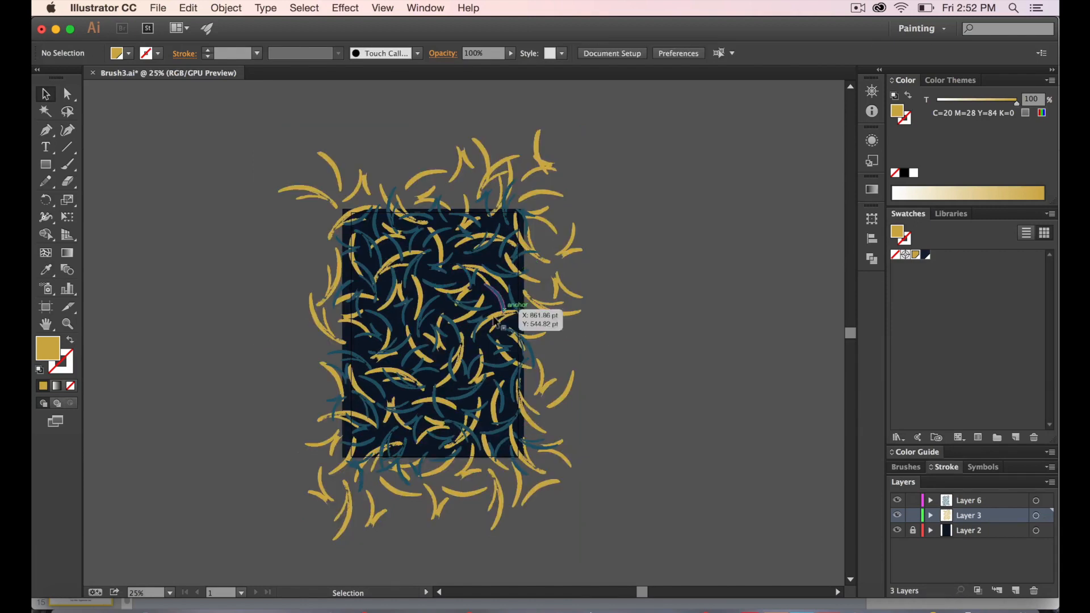
- Copy all of Layer 6's teal strokes onto another new layer created directly above the locked Layer 2
key("super+space")
left_click_drag(440, 340, 534, 384)
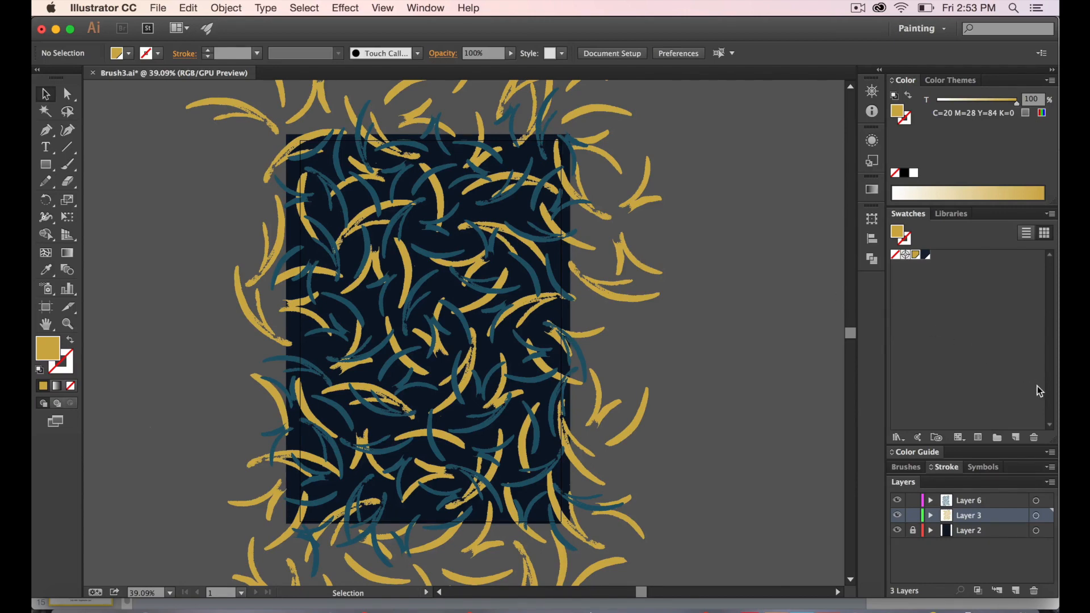
left_click(1034, 501)
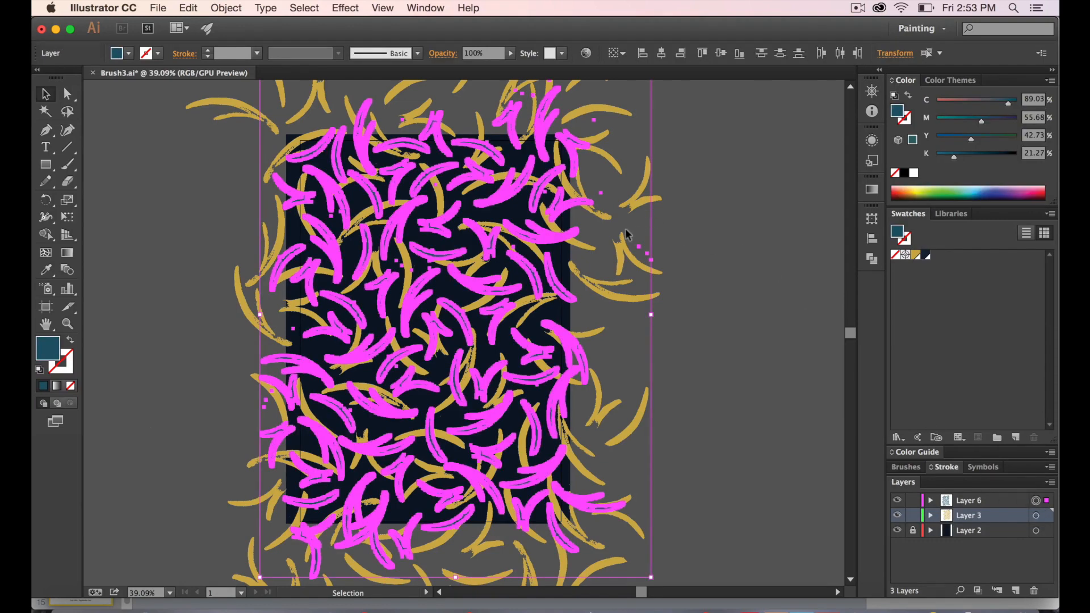
key("super")
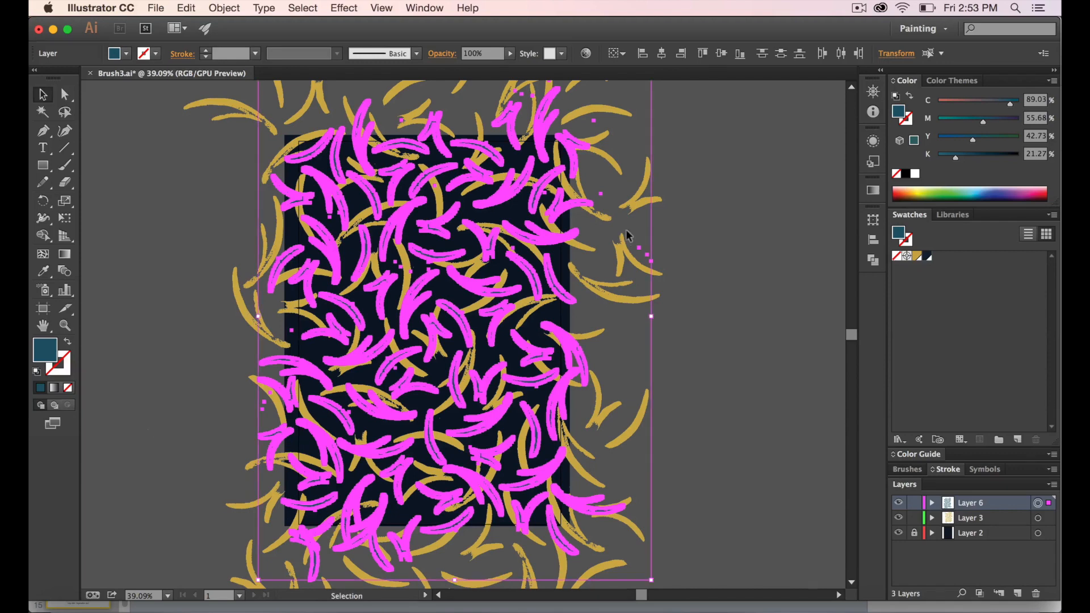
key("super")
key("super+shift+g")
left_click(992, 534)
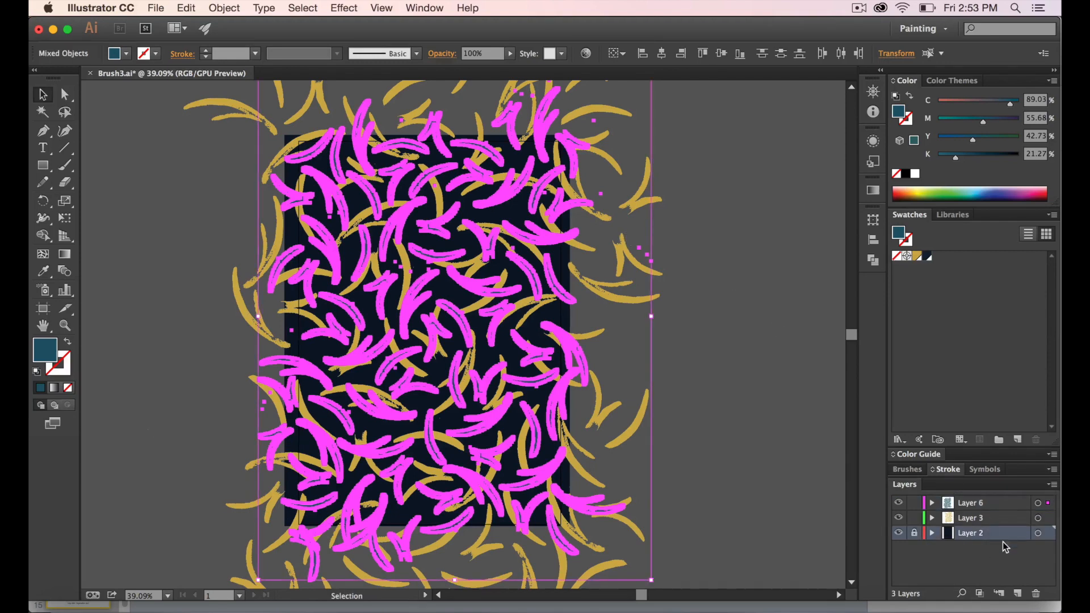
left_click(1017, 592)
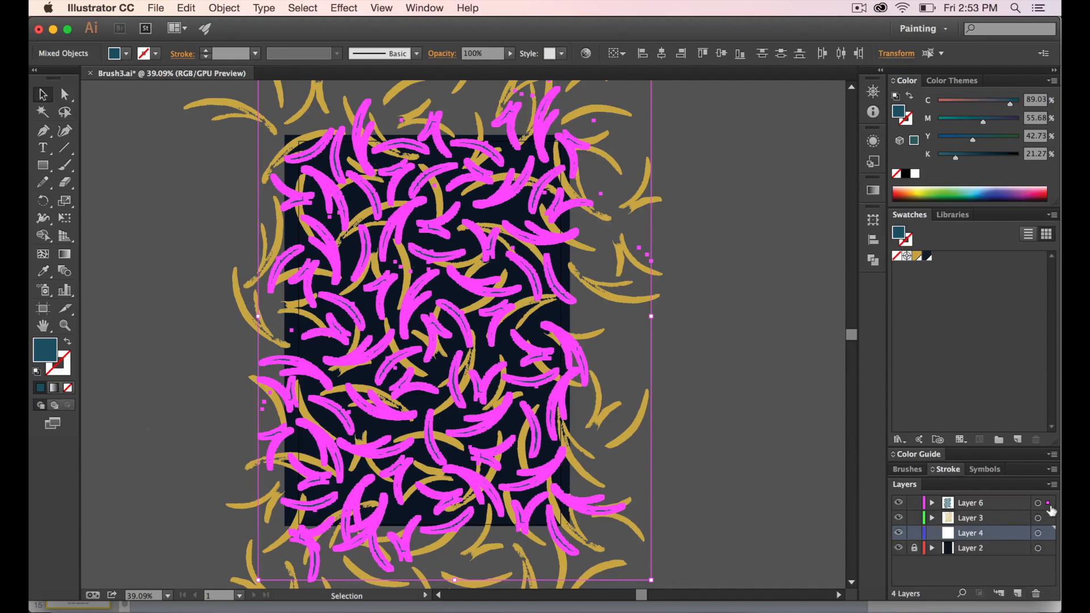
left_click_drag(1047, 523, 1049, 534)
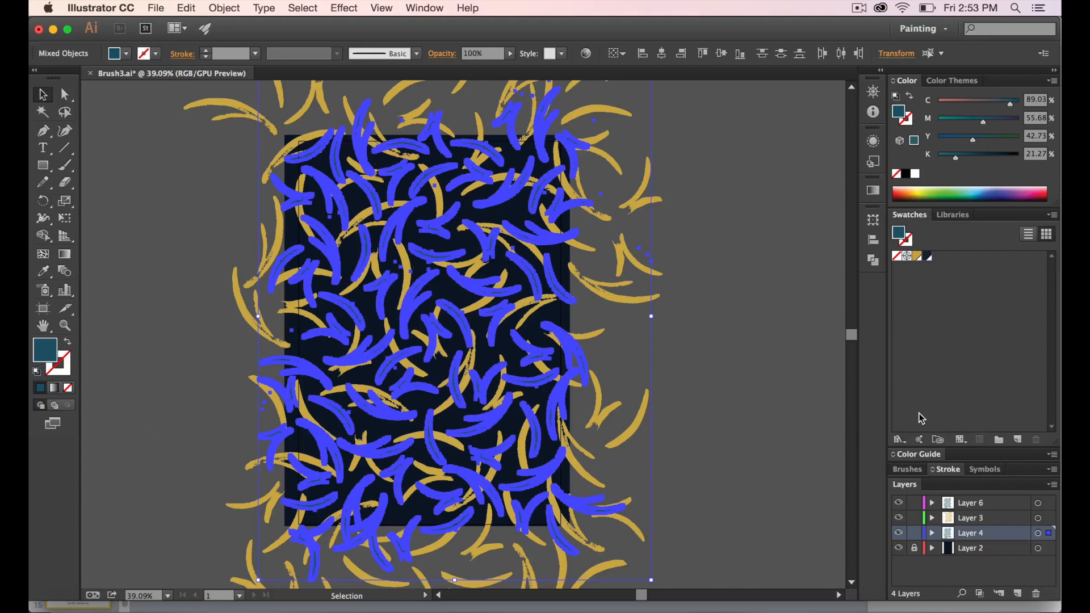
- Enlarge Layer 4's strokes proportionally to about twice their size and reposition them roughly centered over the artboard
key("super+minus")
key("super+minus")
key("super+minus")
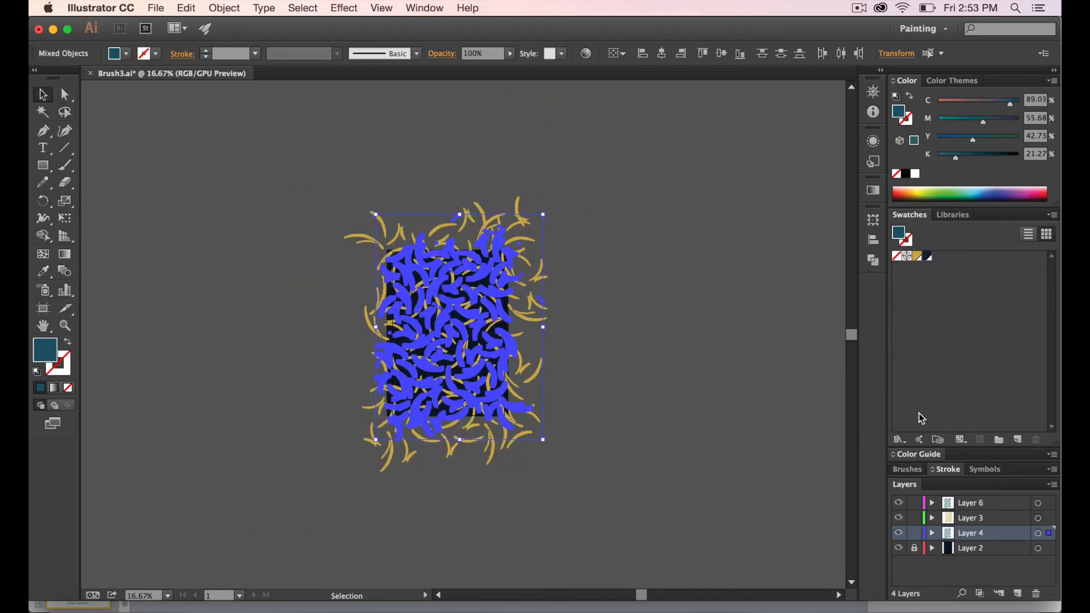
mouse_move(543, 214)
left_mouse_down()
mouse_move(693, 114)
mouse_move(654, 175)
mouse_move(625, 105)
left_mouse_up()
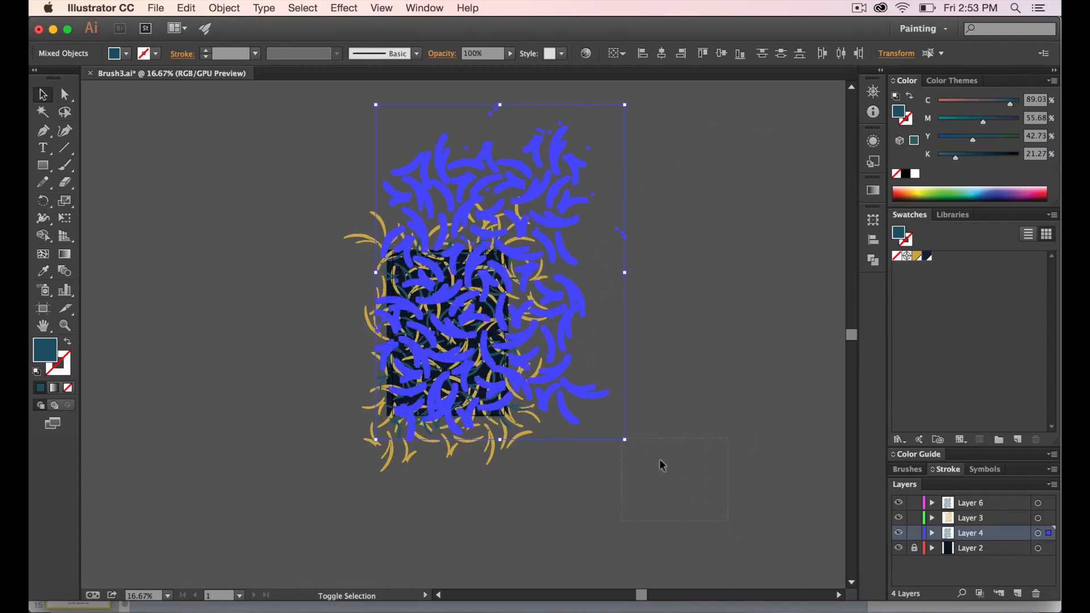
left_click(621, 438)
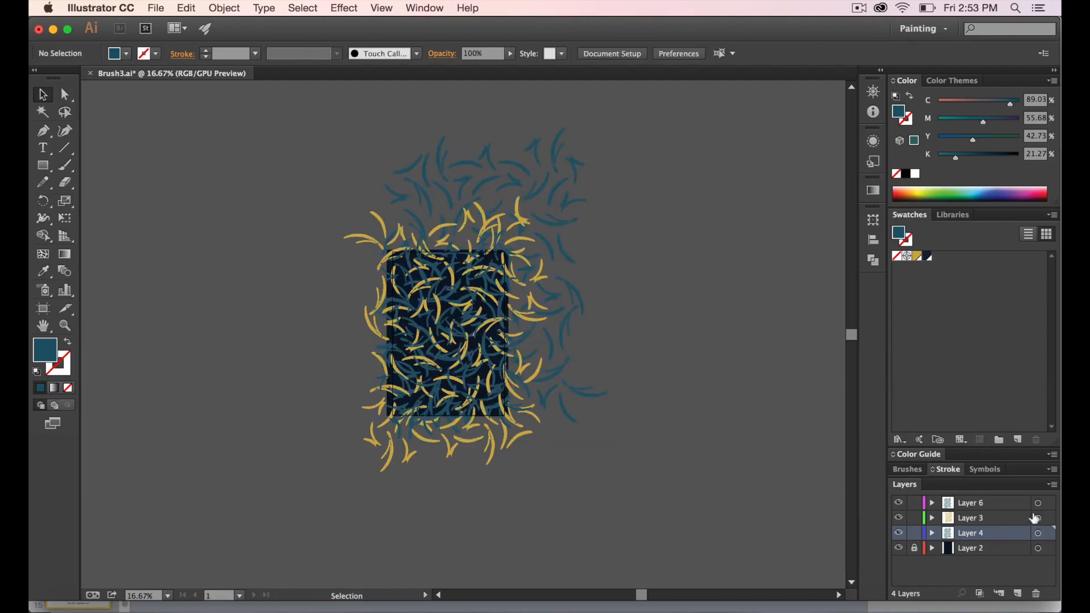
left_click(1037, 533)
left_click_drag(623, 441, 763, 558)
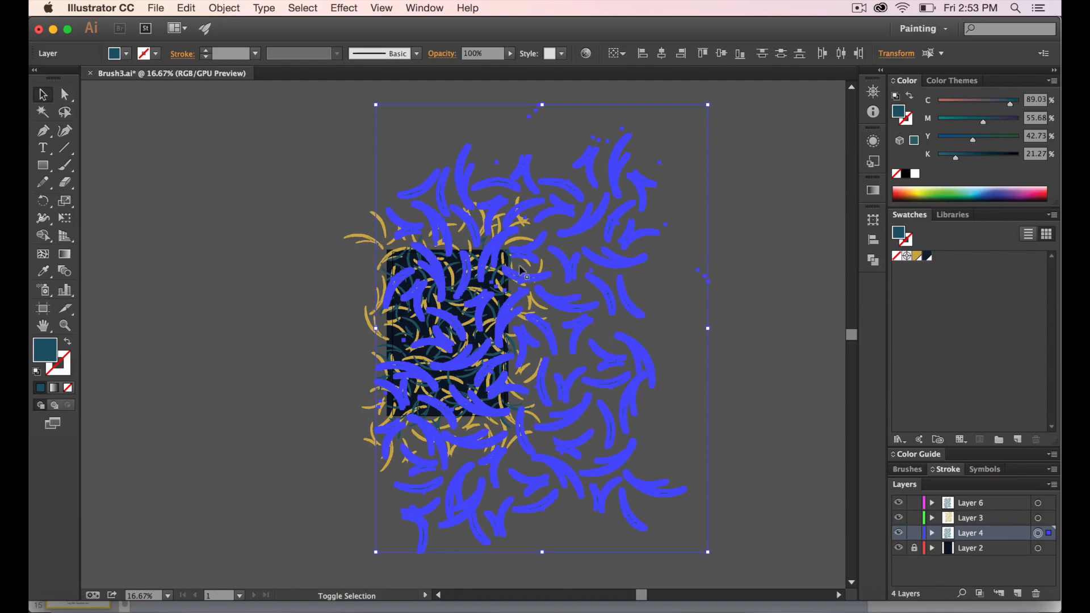
left_click_drag(555, 276, 494, 279)
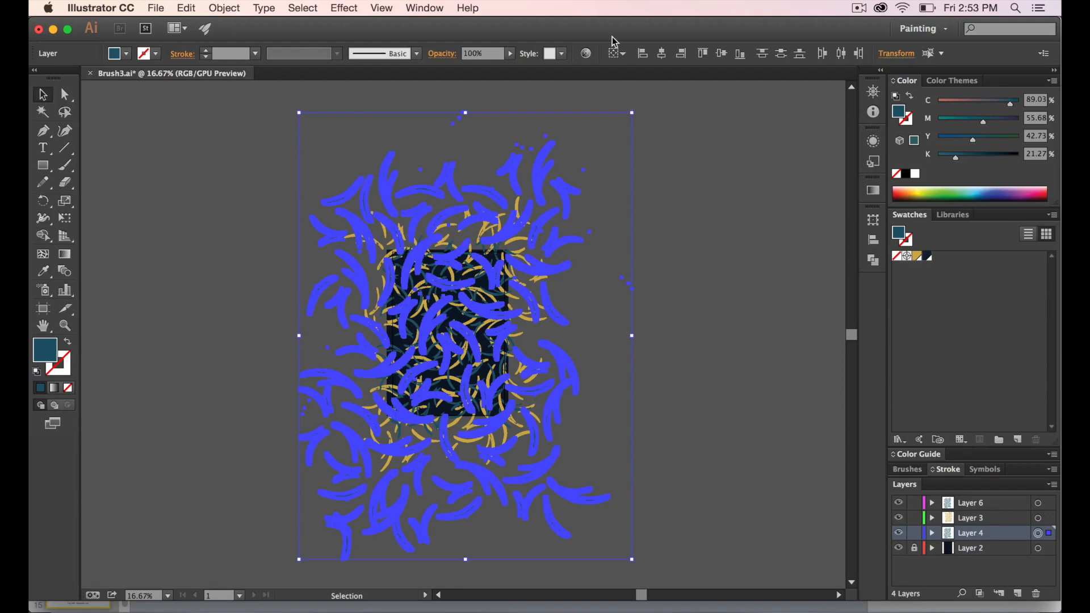
- Scale Layer 4's strokes up further by about a third, extending them outward at two opposite corners, and deselect them
key("super+minus")
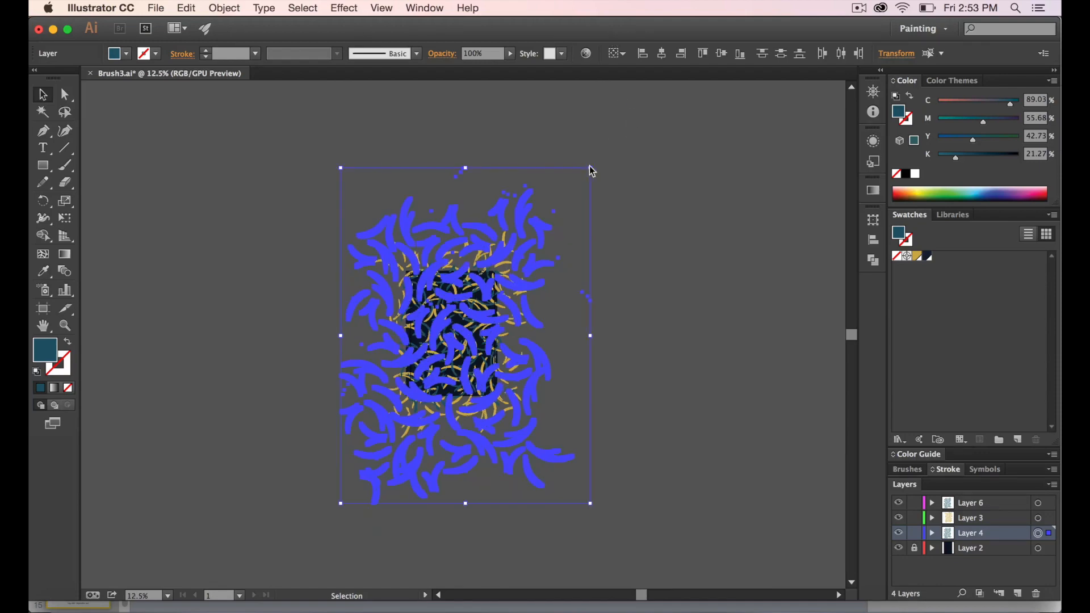
left_click_drag(590, 168, 690, 97)
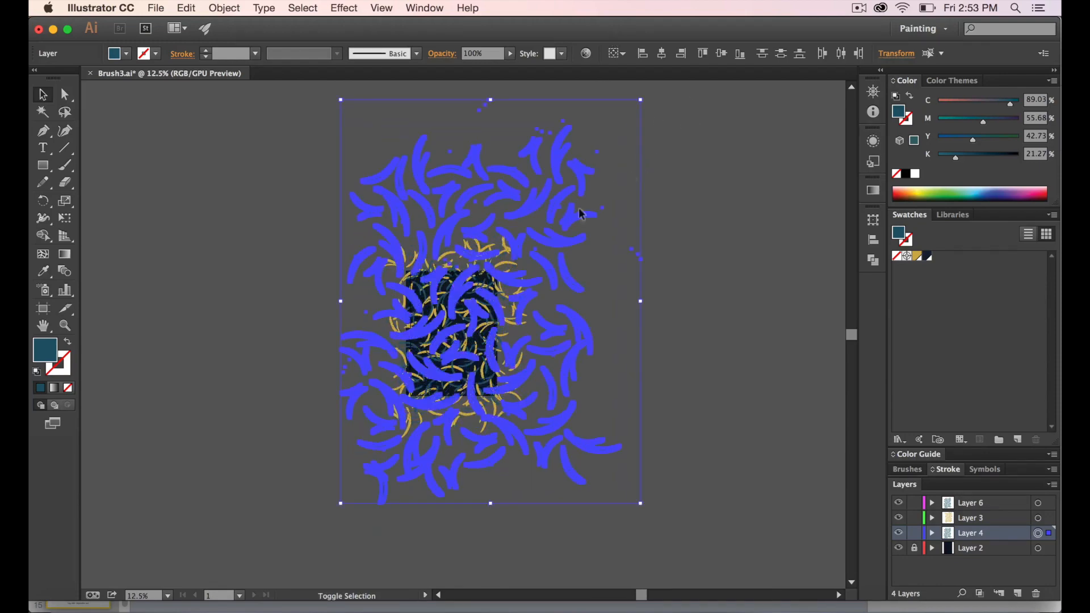
left_click_drag(338, 502, 241, 562)
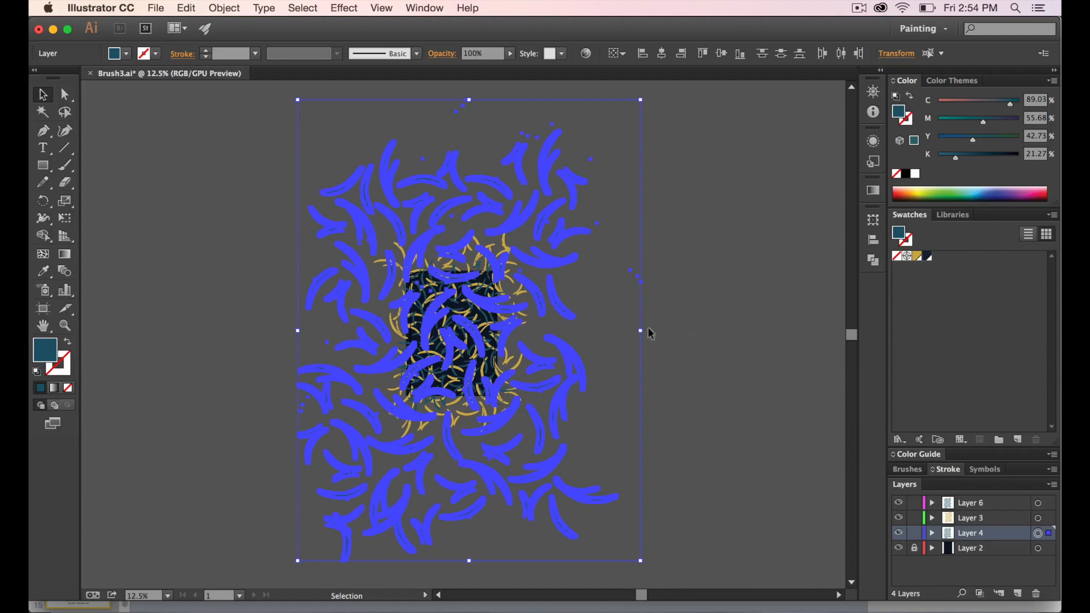
left_click(681, 333)
- Fill all of Layer 4's enlarged strokes with the dark navy swatch (R=19 G=34 B=56)
key("super+space")
left_click_drag(447, 315, 645, 415)
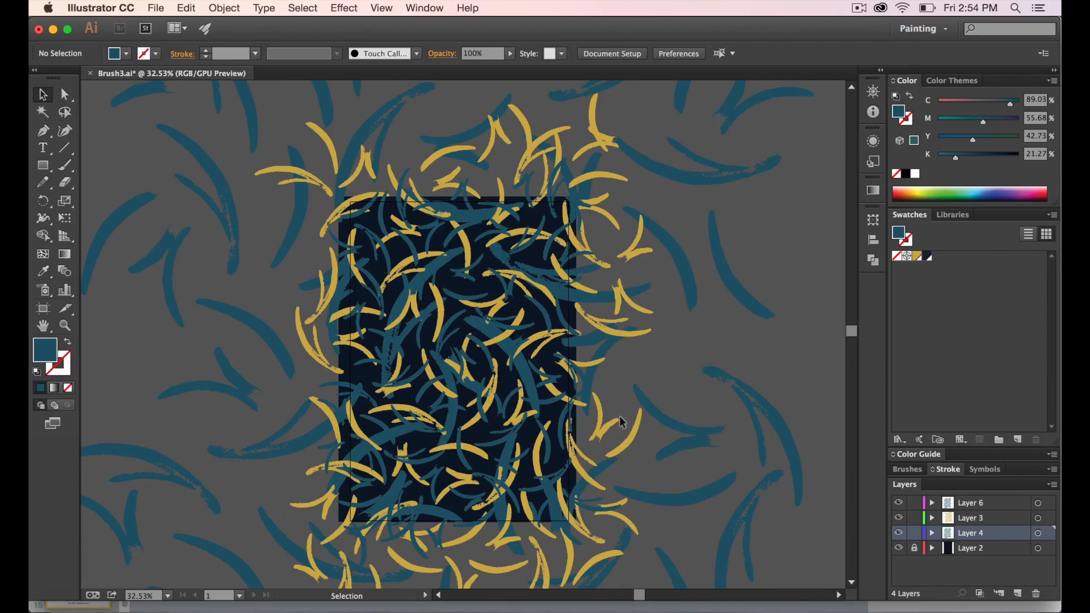
left_click(1037, 534)
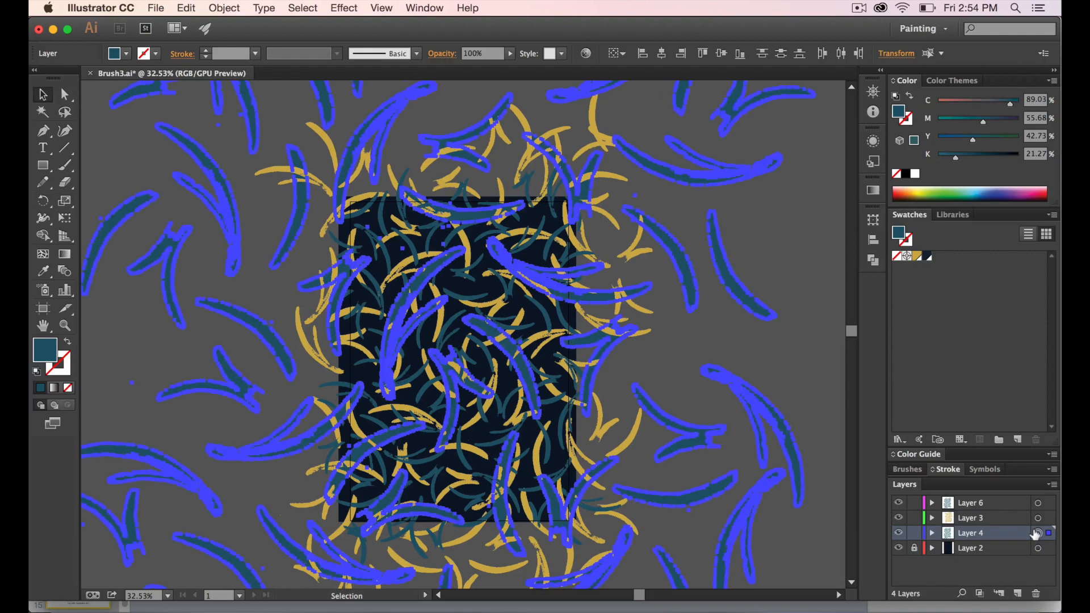
left_click(925, 257)
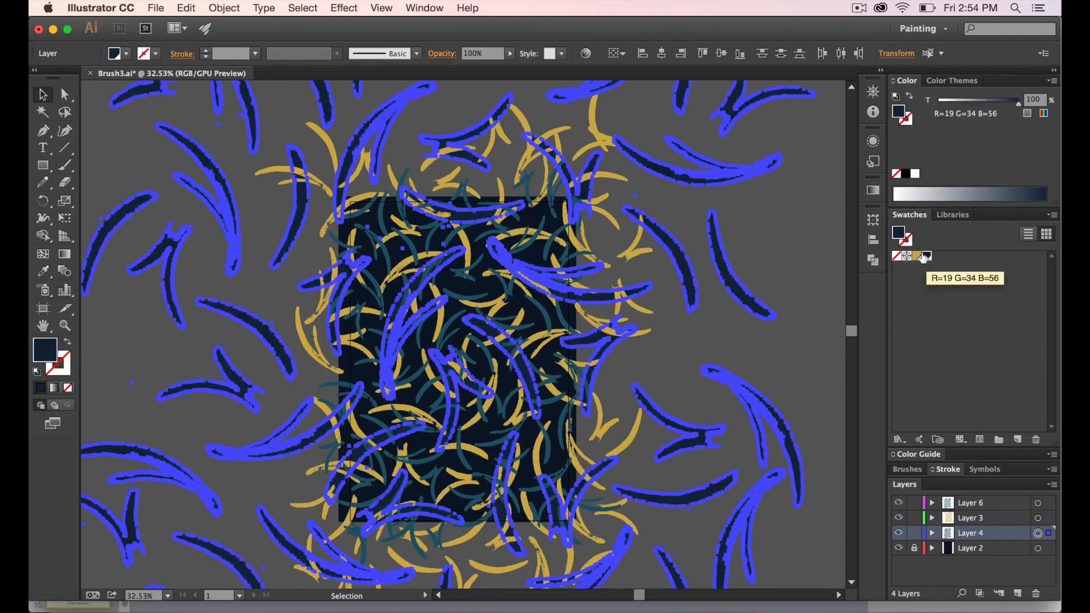
- Lighten all of Layer 4's dark navy strokes by reducing their fill tint to 86%, and leave them deselected
left_click(769, 335)
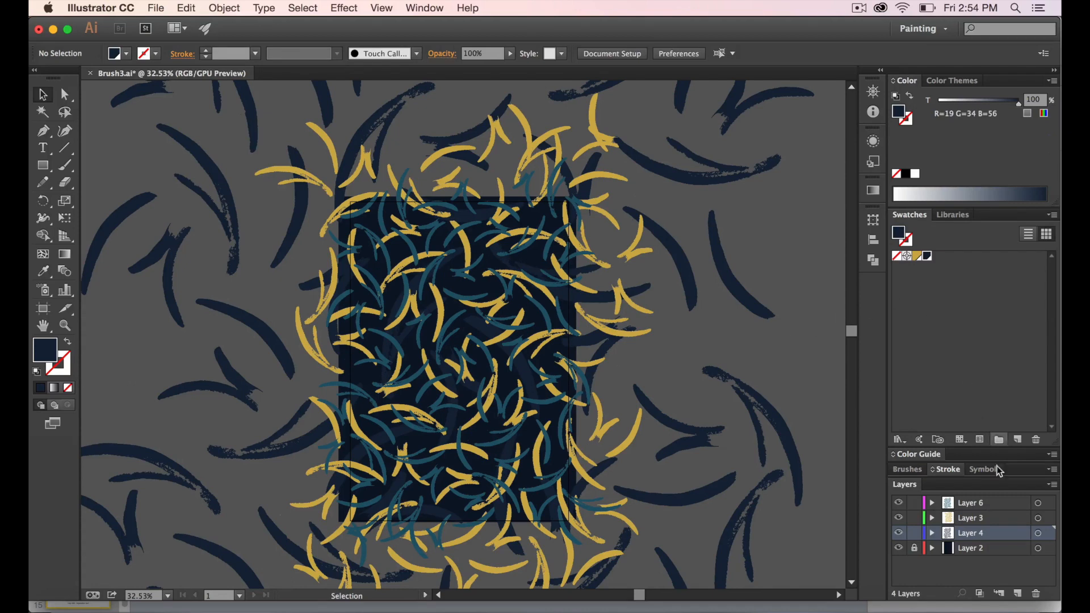
left_click(1038, 533)
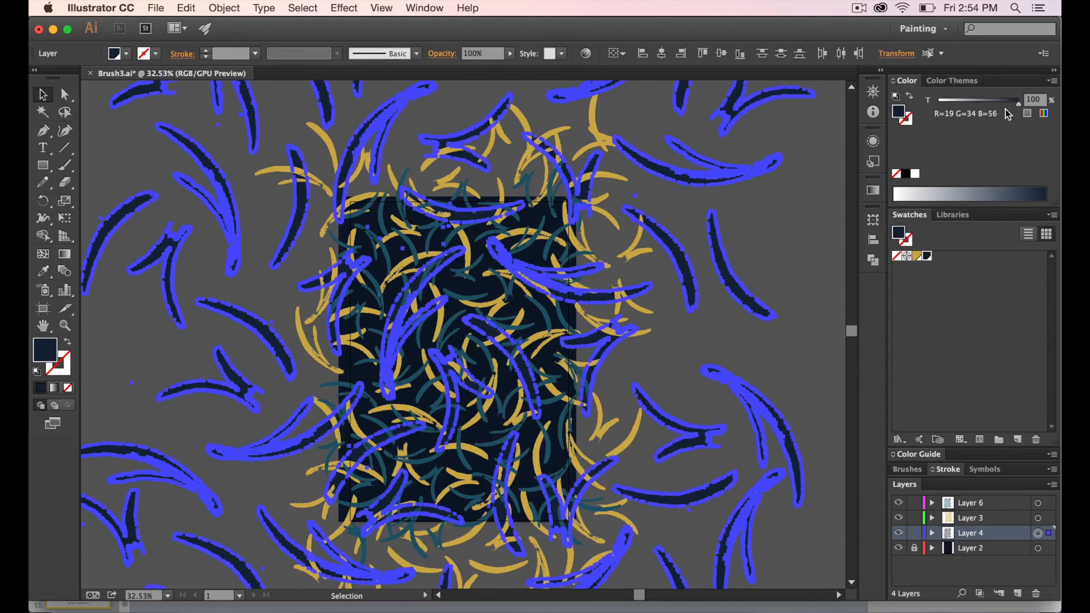
left_click_drag(1017, 104, 1008, 105)
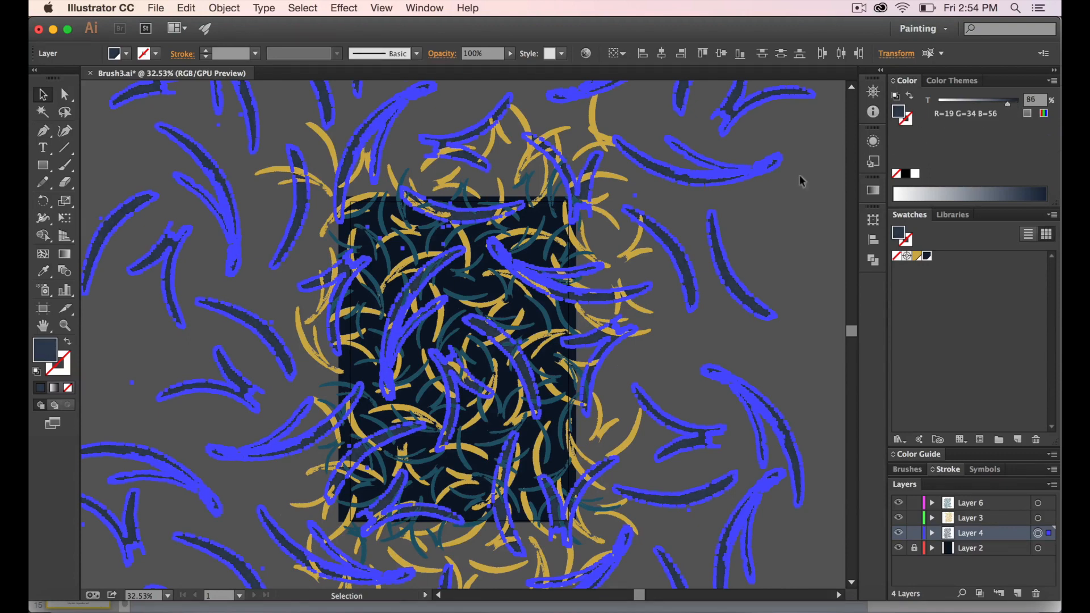
left_click(778, 209)
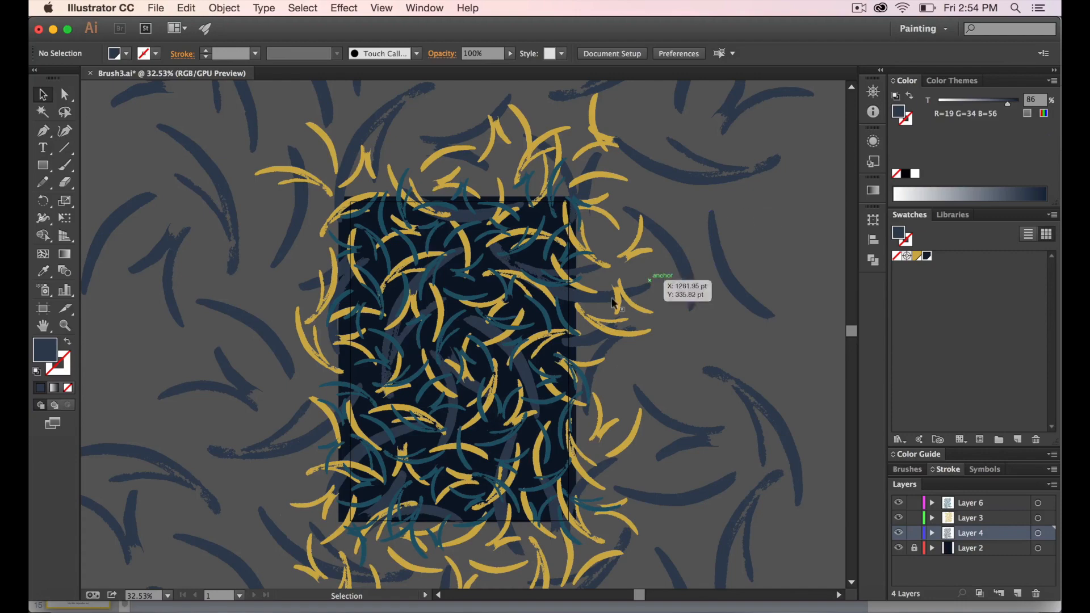
scroll(516, 352, "up", 3)
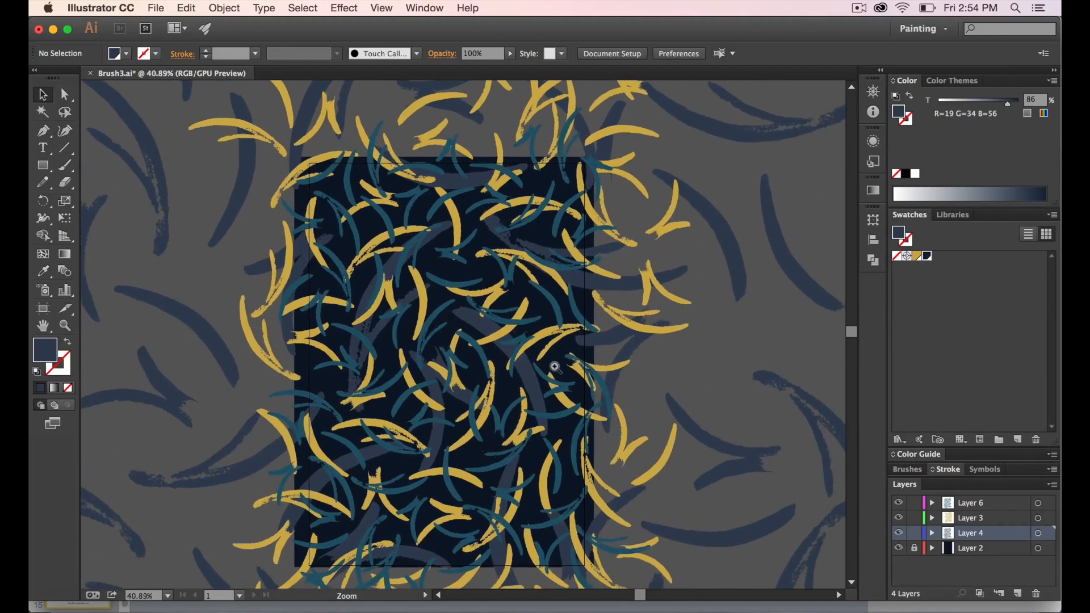
mouse_move(492, 376)
left_mouse_down()
mouse_move(500, 381)
mouse_move(512, 360)
left_mouse_up()
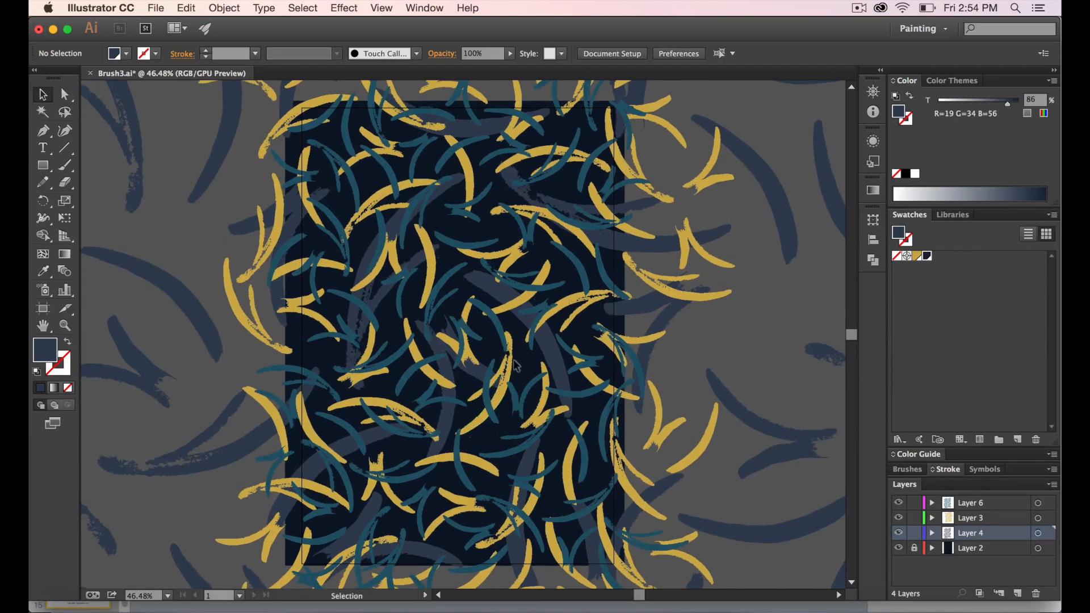